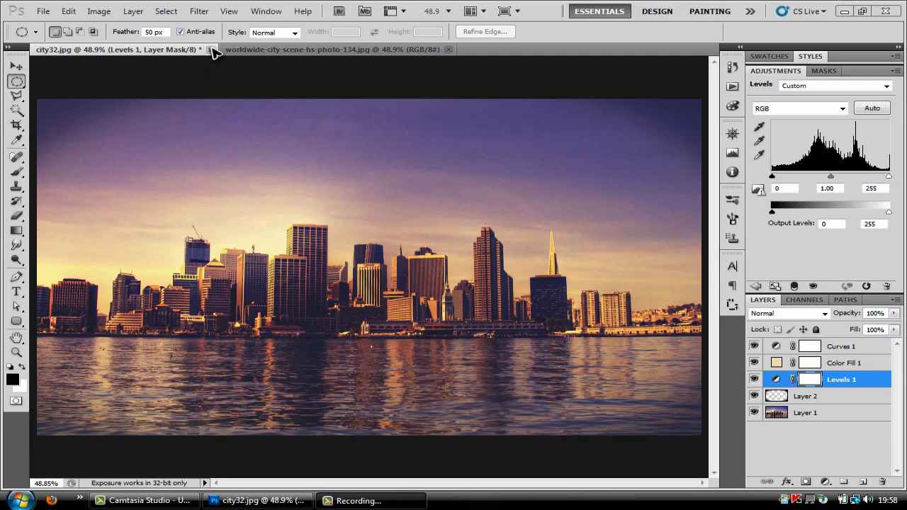
Close city32.jpg without saving, then convert the skyline photo's Background into Layer 0.
left_click(210, 50)
left_click(454, 190)
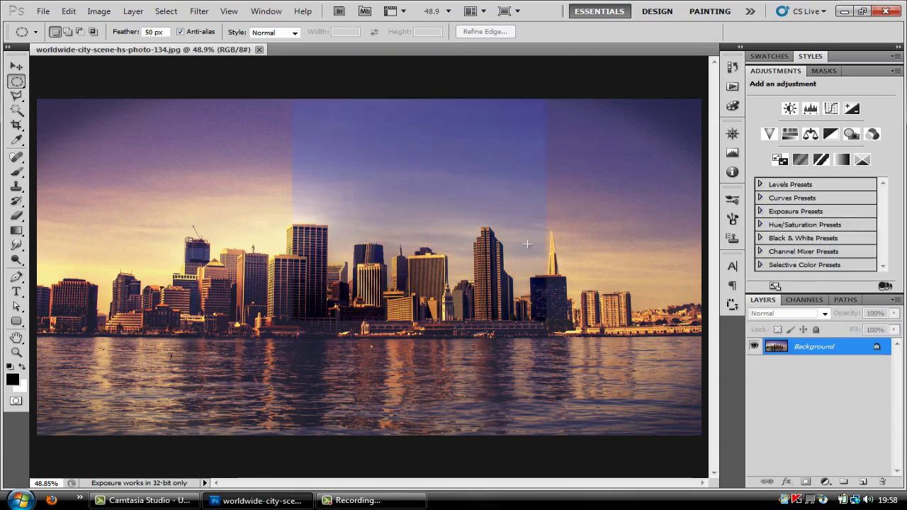
double_click(832, 352)
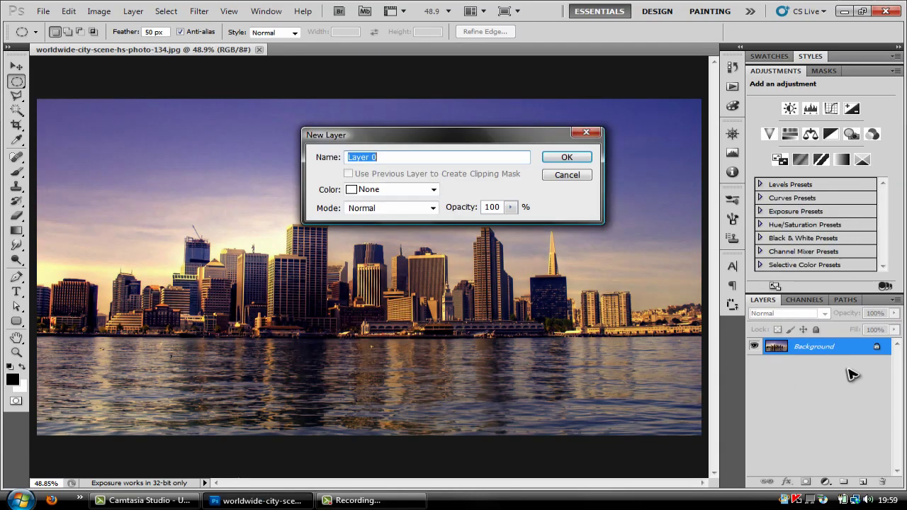
left_click(564, 163)
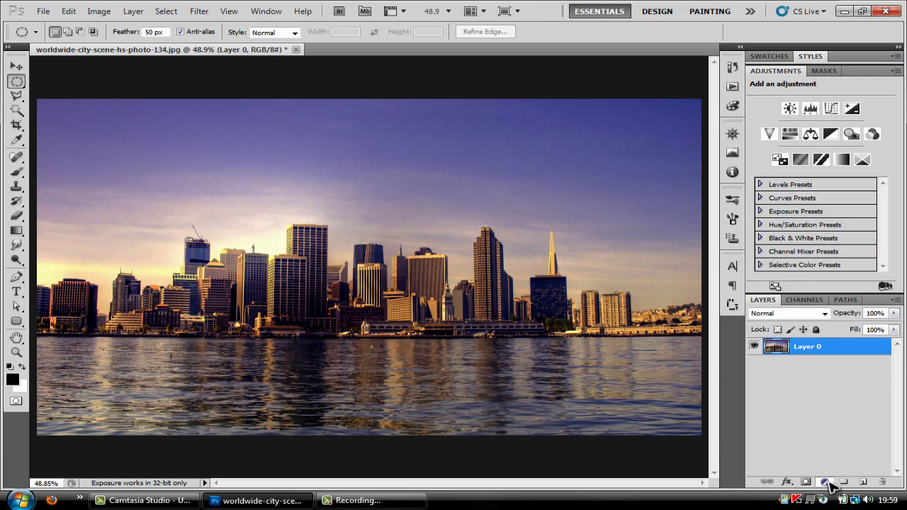
Add a Levels adjustment layer and raise the Blue channel's output black to 51.
left_click(826, 483)
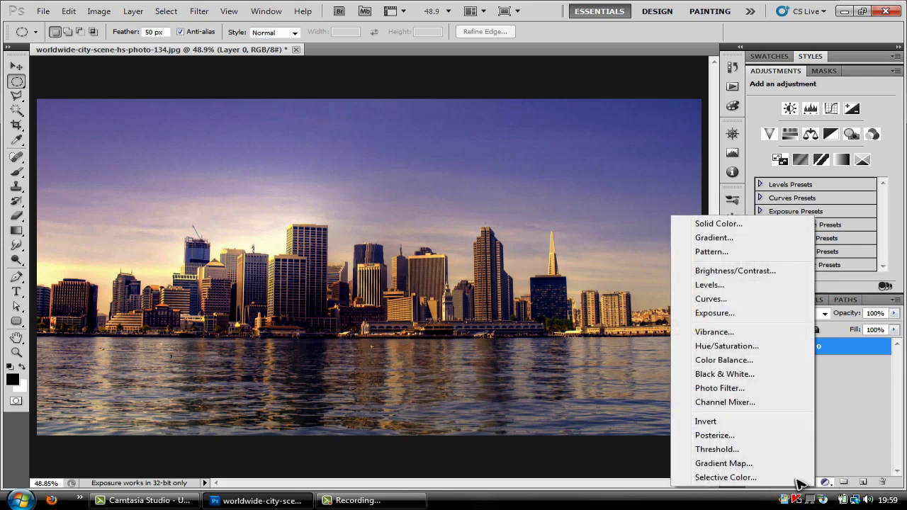
left_click(739, 286)
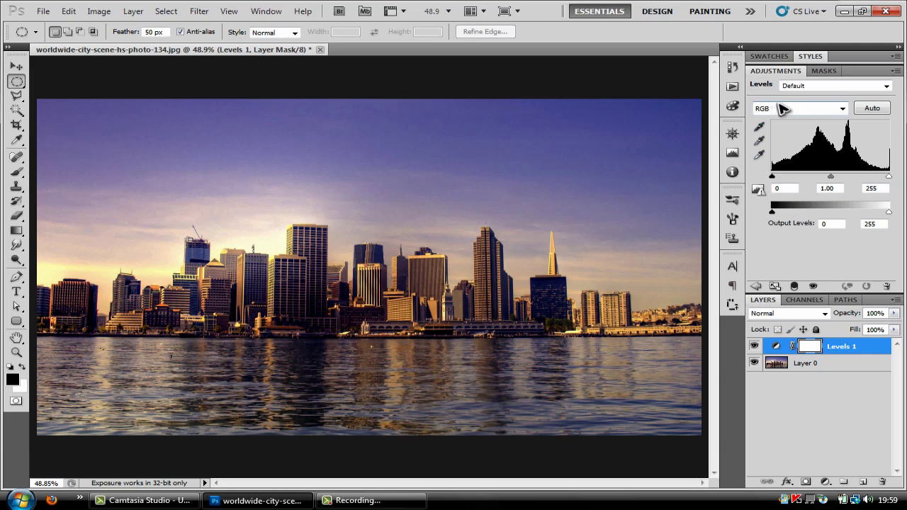
left_click(800, 108)
left_click(795, 153)
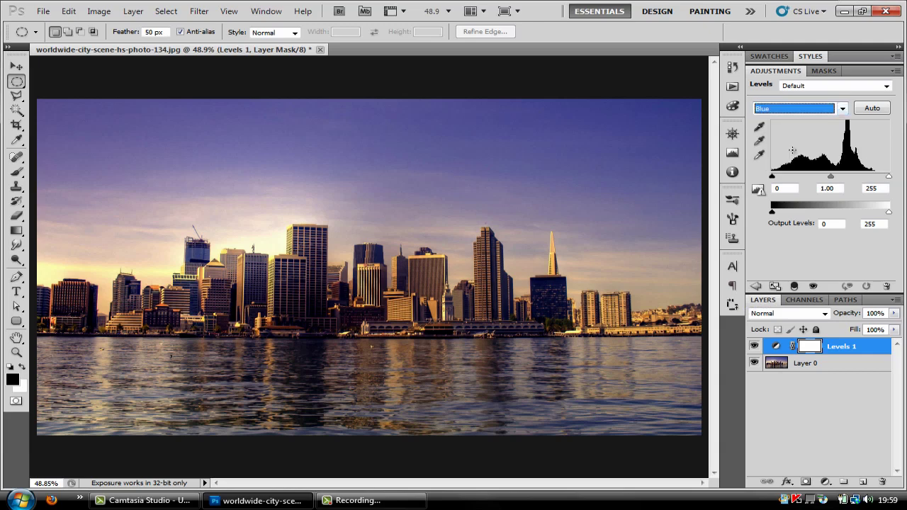
left_click_drag(772, 216, 811, 213)
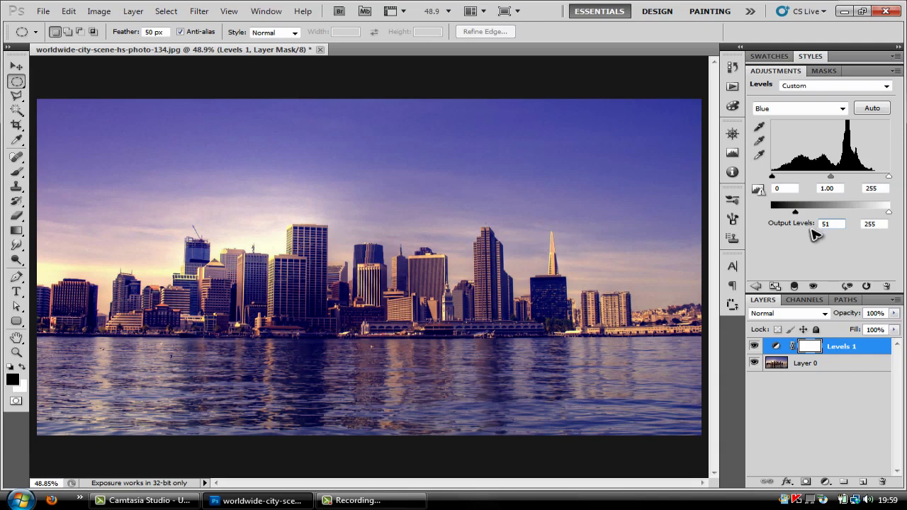
left_click(853, 381)
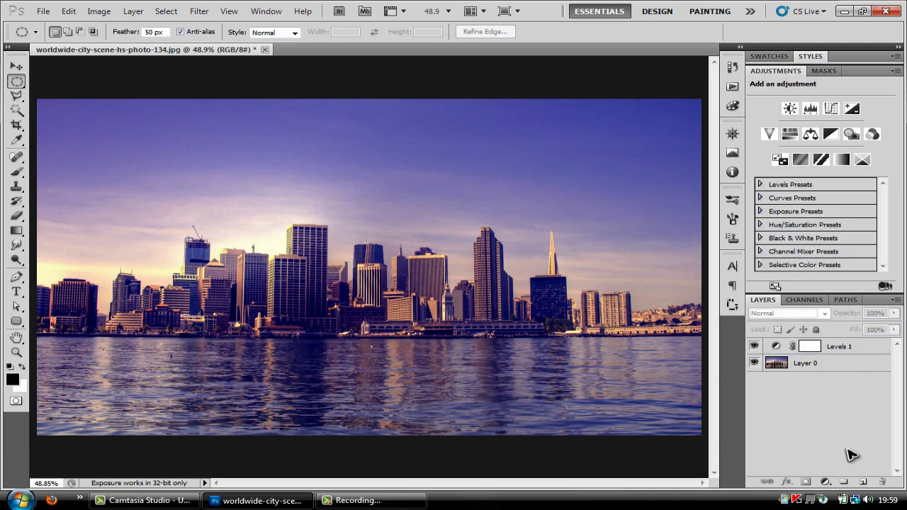
Add a Solid Color fill layer using hex colour f6ddad.
left_click(825, 482)
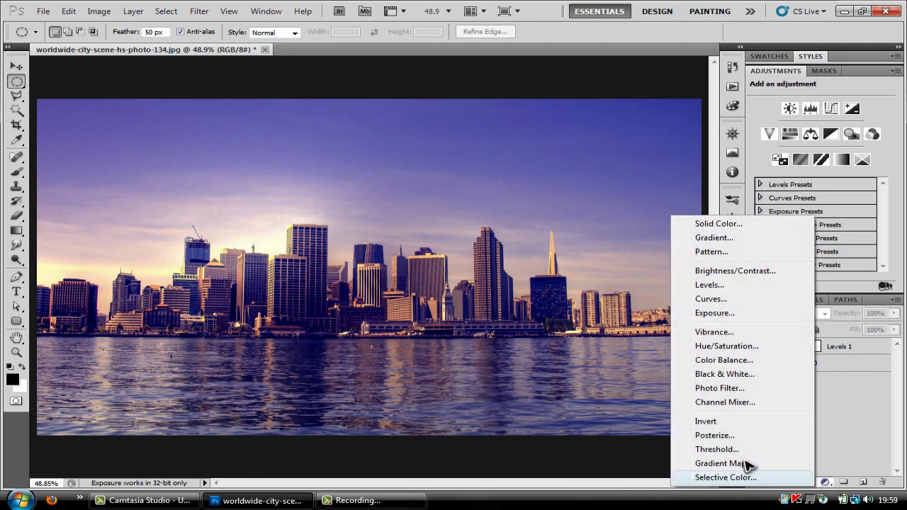
left_click(750, 224)
double_click(776, 289)
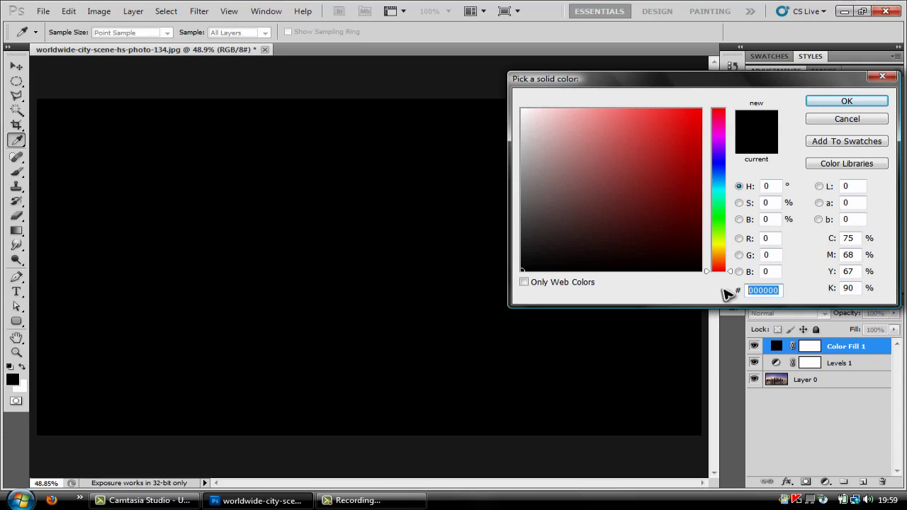
type("f6d")
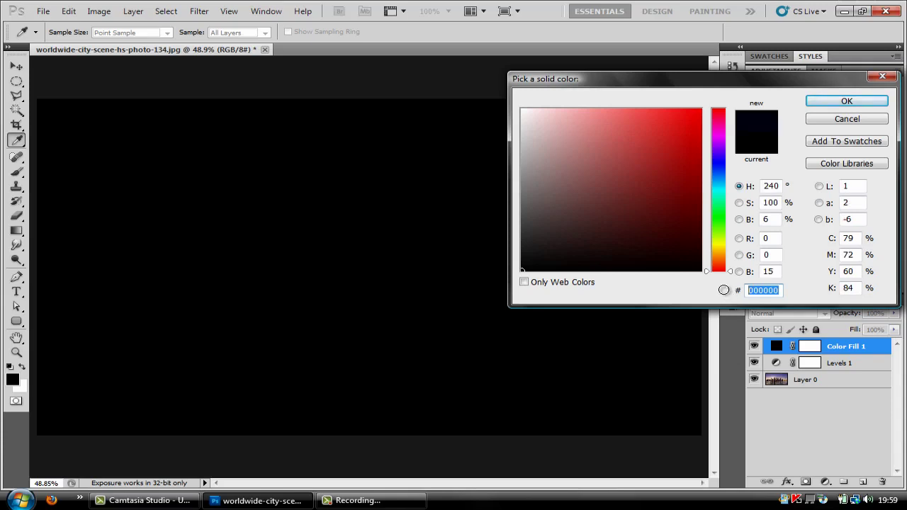
type("dad")
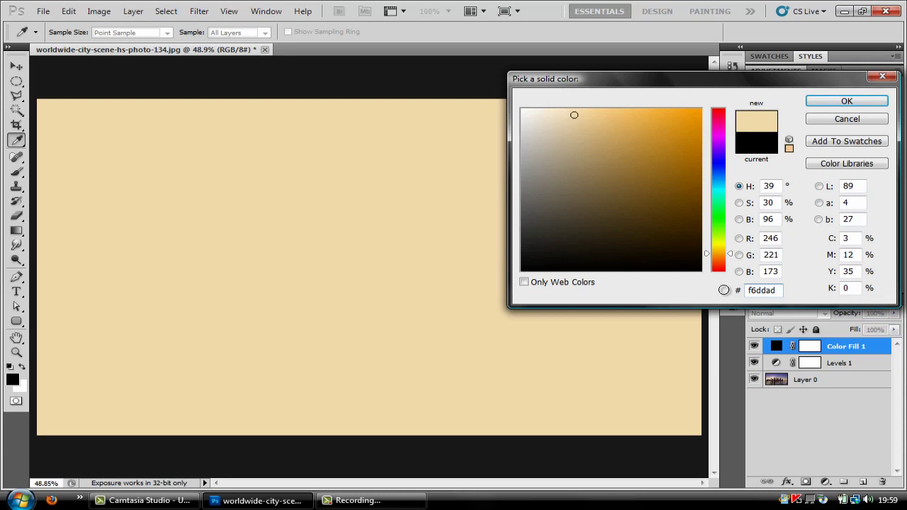
key("Return")
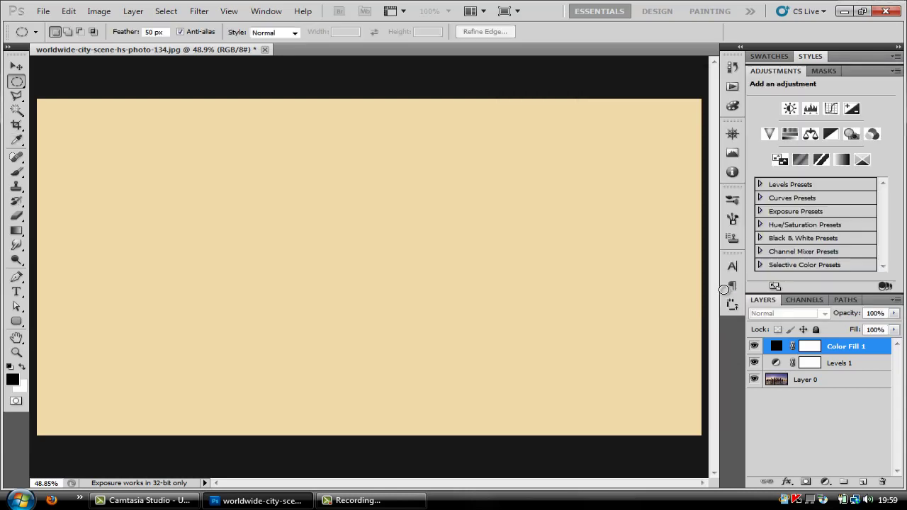
Set Color Fill 1 to Multiply and toggle its visibility to compare.
left_click(826, 314)
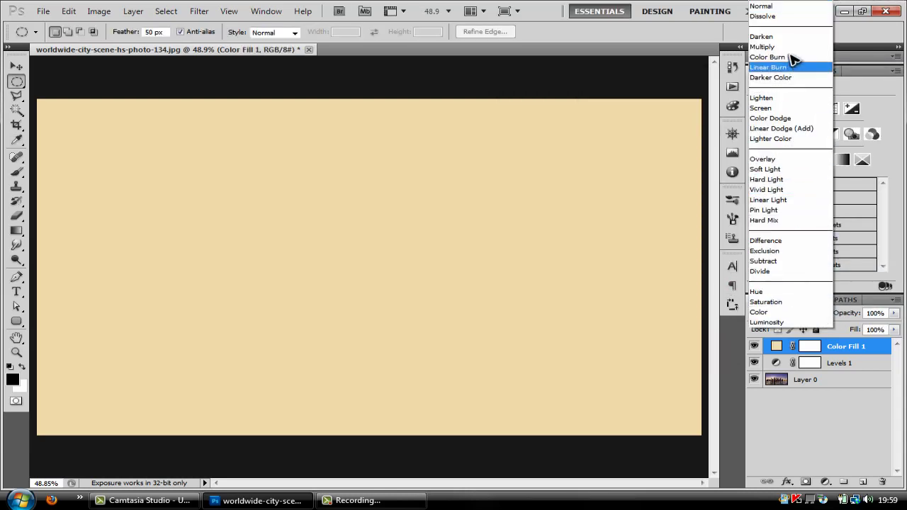
left_click(789, 48)
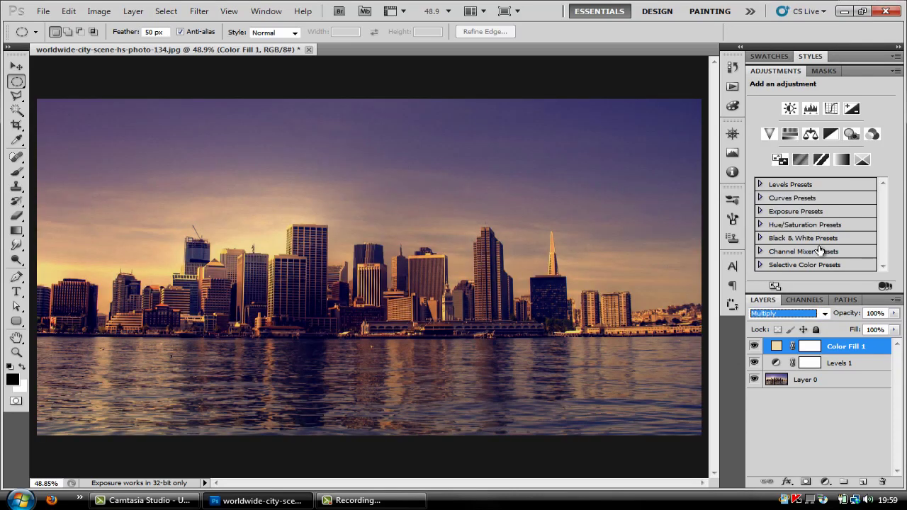
left_click(754, 347)
left_click(753, 347)
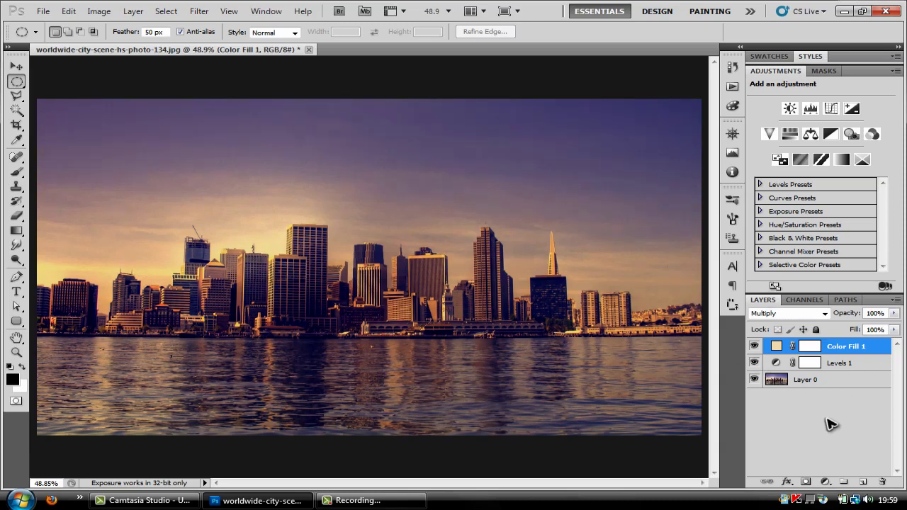
Add a Curves adjustment layer and lift the black point's output to 38.
left_click(825, 481)
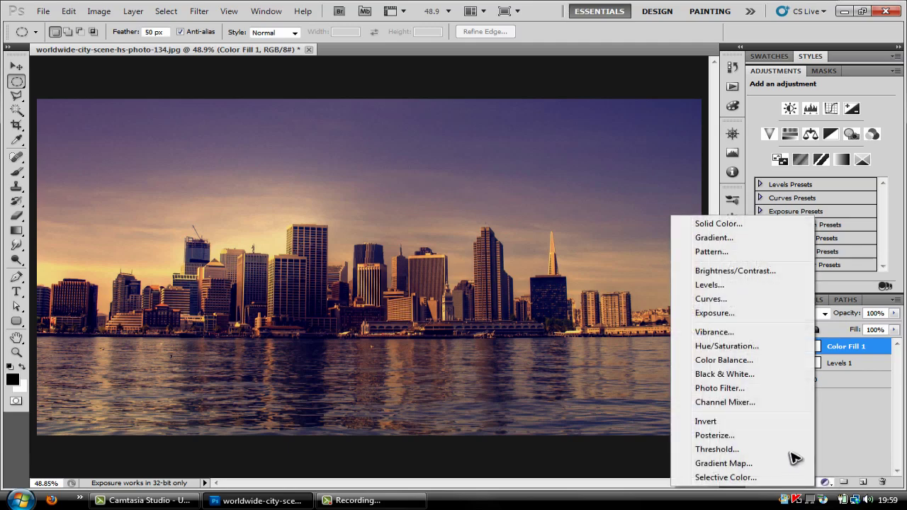
left_click(729, 299)
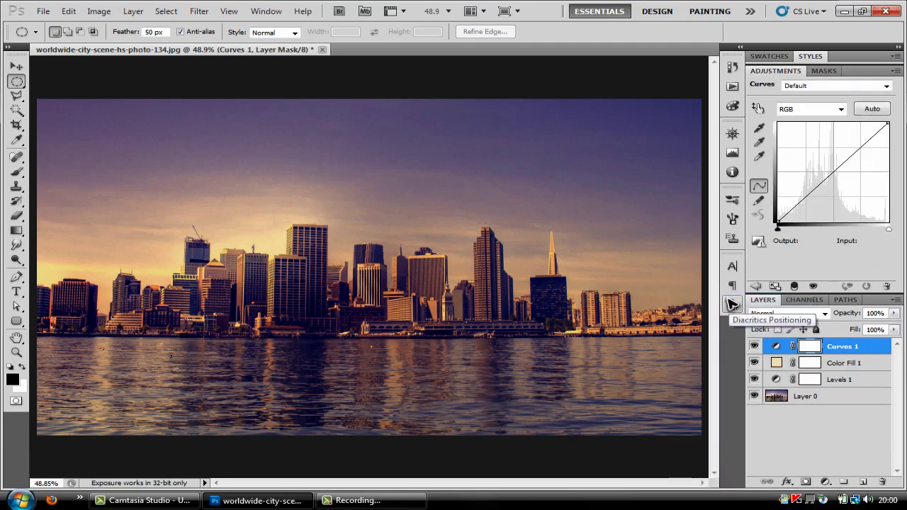
left_click(779, 224)
key("Up")
key("Up")
key("Up")
key("Up")
key("Up")
key("Up")
key("Up")
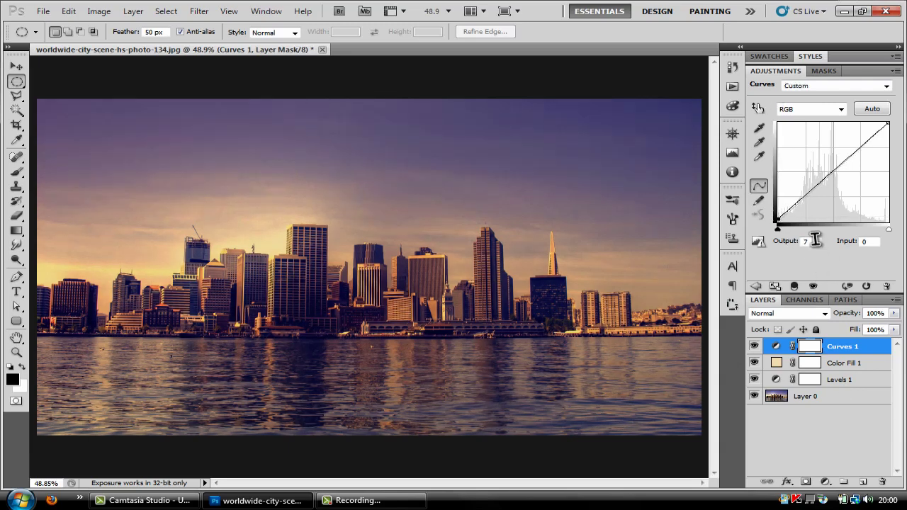
left_click(811, 241)
type("38")
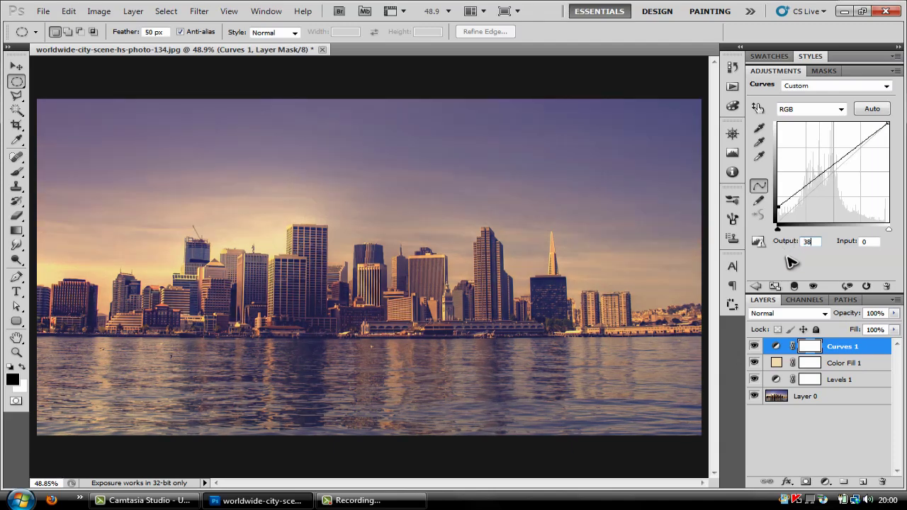
Add a shadow curve point at input 70, output 75.
left_click_drag(807, 186, 805, 190)
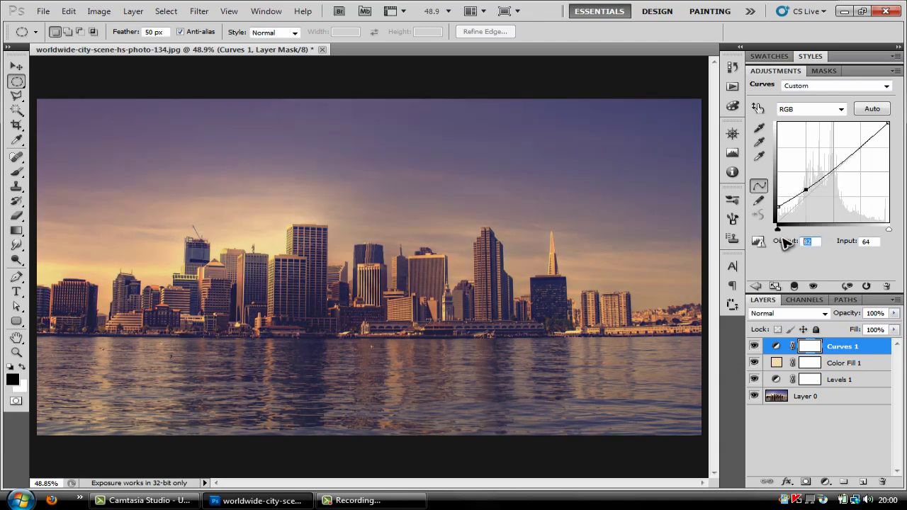
type("75")
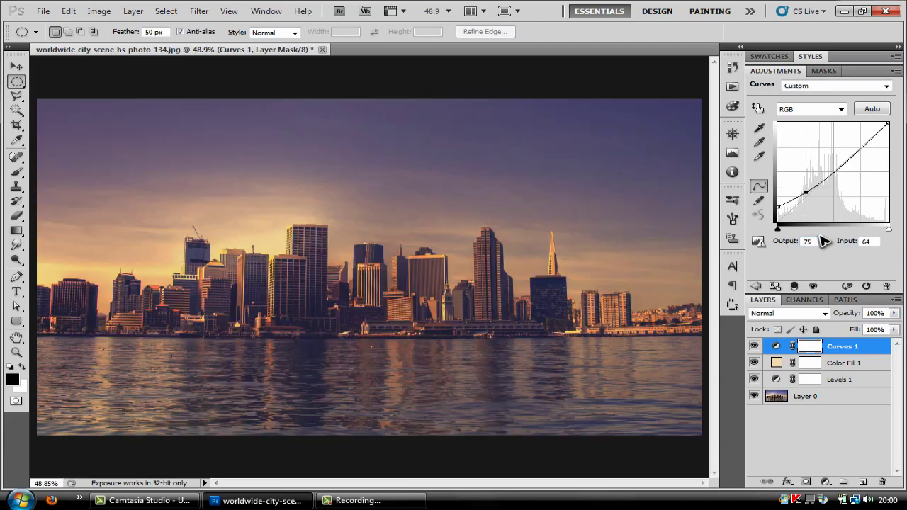
double_click(872, 241)
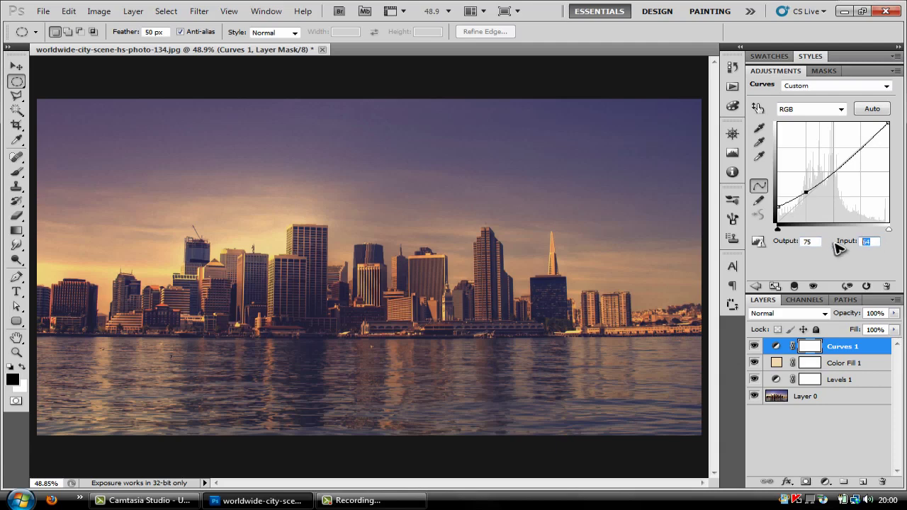
type("70")
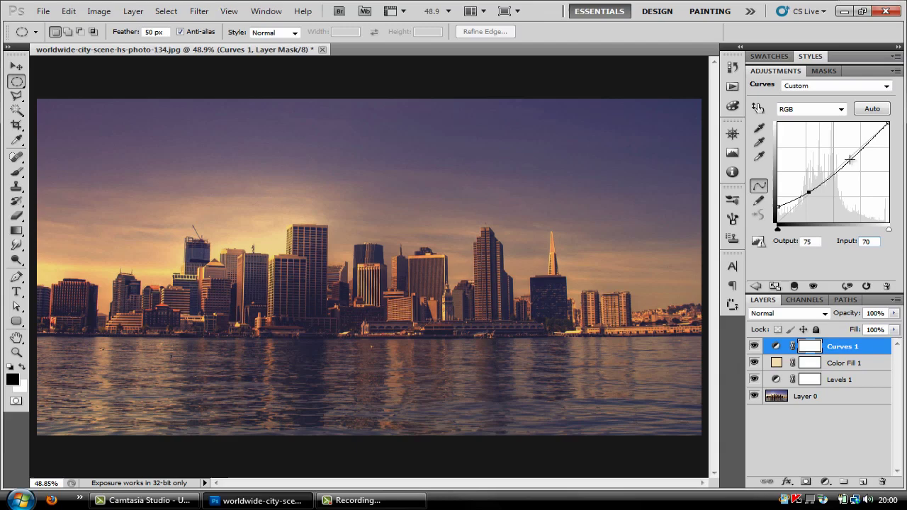
Add an upper-midtone curve point at input 167, output 203.
left_click_drag(847, 159, 840, 151)
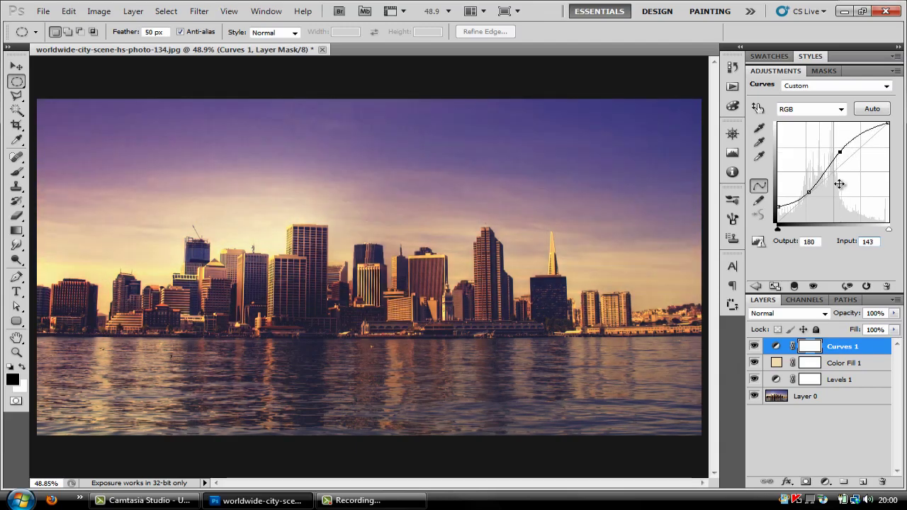
double_click(808, 241)
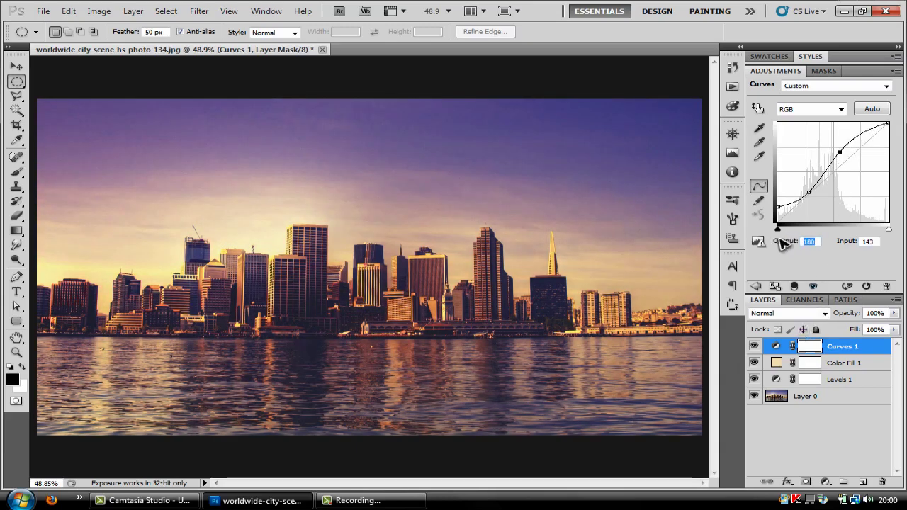
type("203")
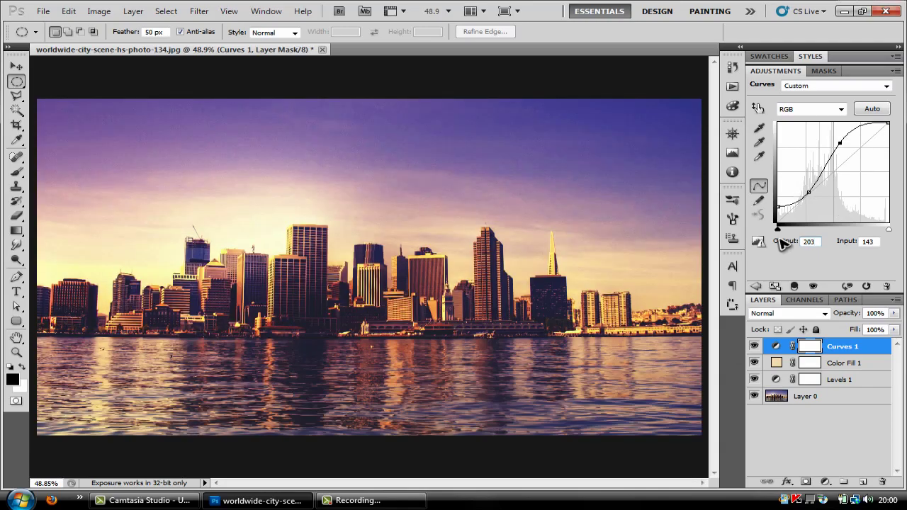
double_click(867, 242)
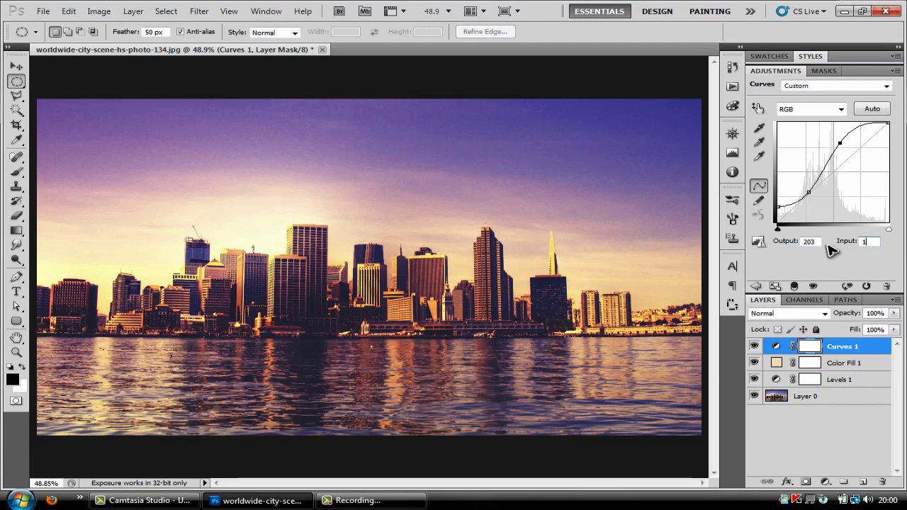
type("167")
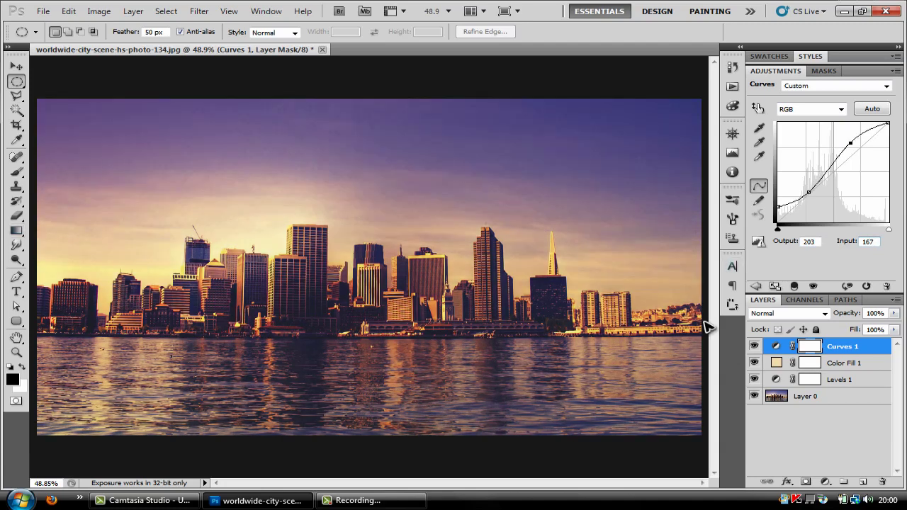
Select Layer 0, compare with Curves 1 hidden and shown, and zoom out.
left_click(850, 399)
left_click(755, 346)
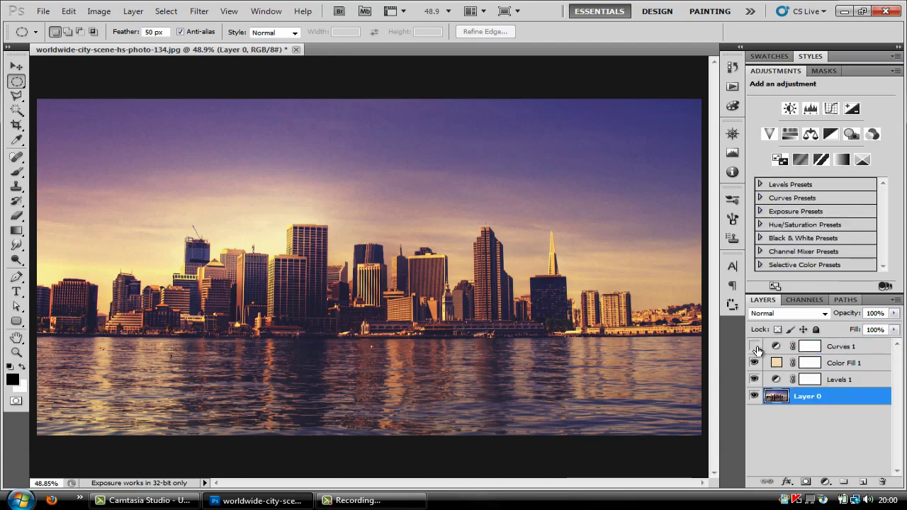
left_click(755, 346)
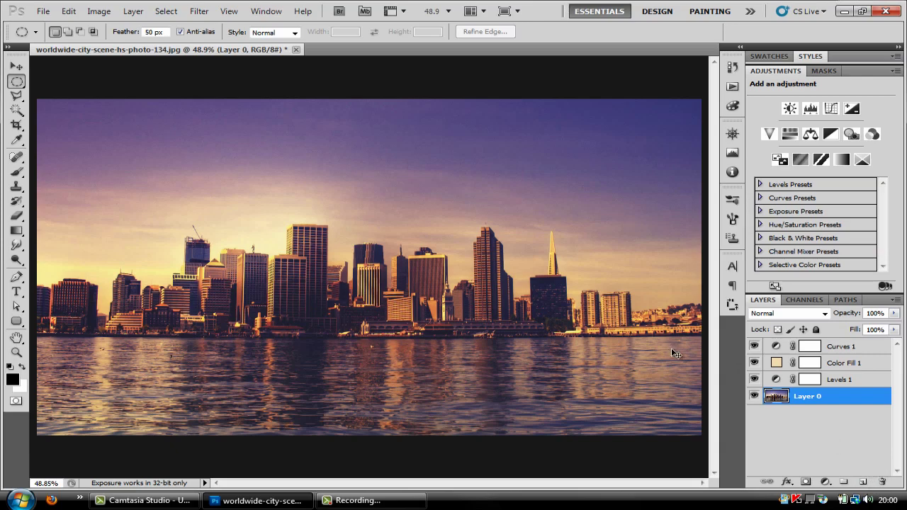
key("ctrl+minus")
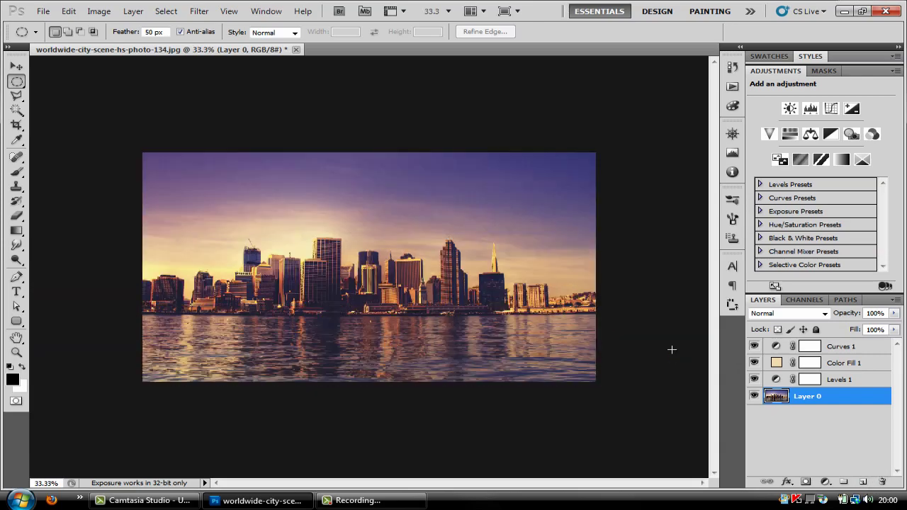
Add an empty Layer 1 above Layer 0 with black as the foreground colour.
left_click(864, 482)
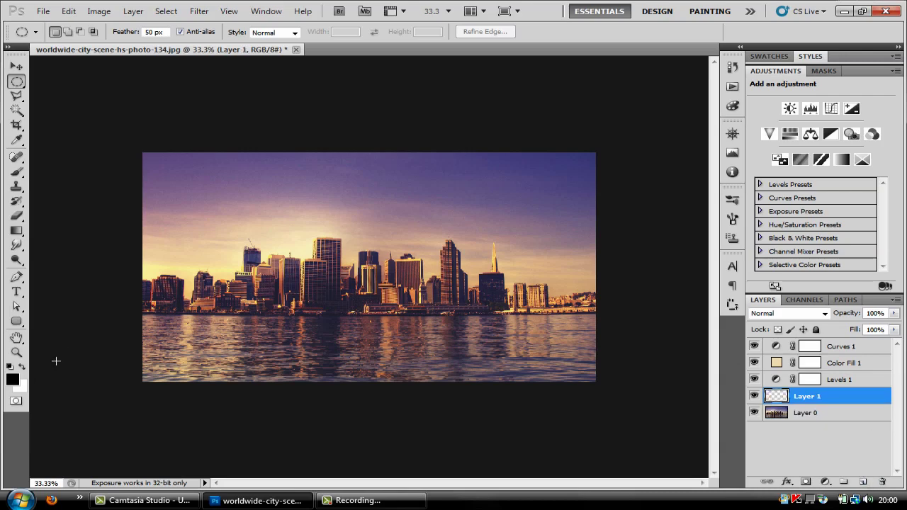
left_click(12, 379)
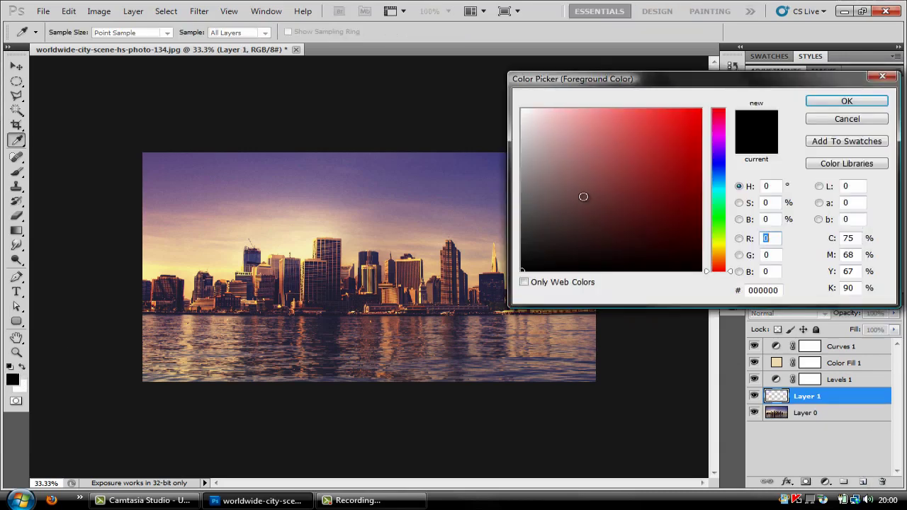
left_click(812, 101)
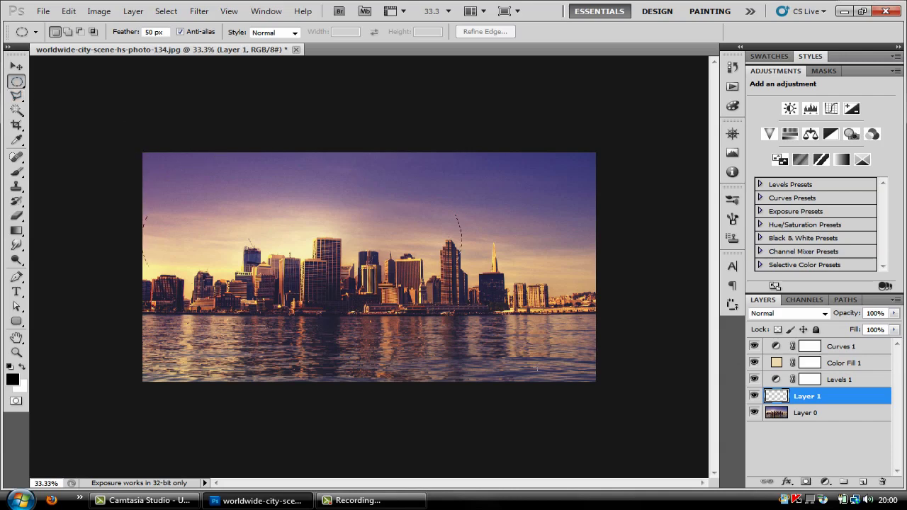
Select a 50 px feathered ellipse, invert it, fill the outside black, and deselect.
left_click_drag(592, 379, 593, 380)
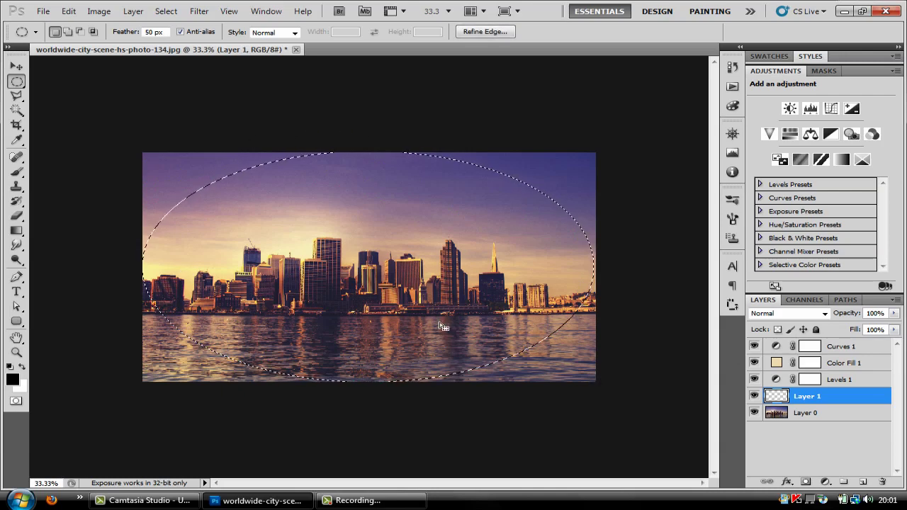
key("ctrl+shift+i")
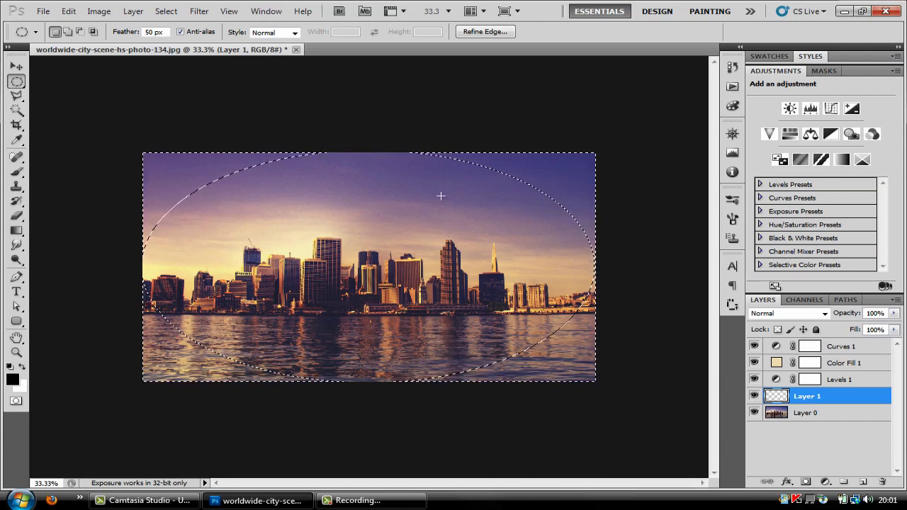
key("alt+BackSpace")
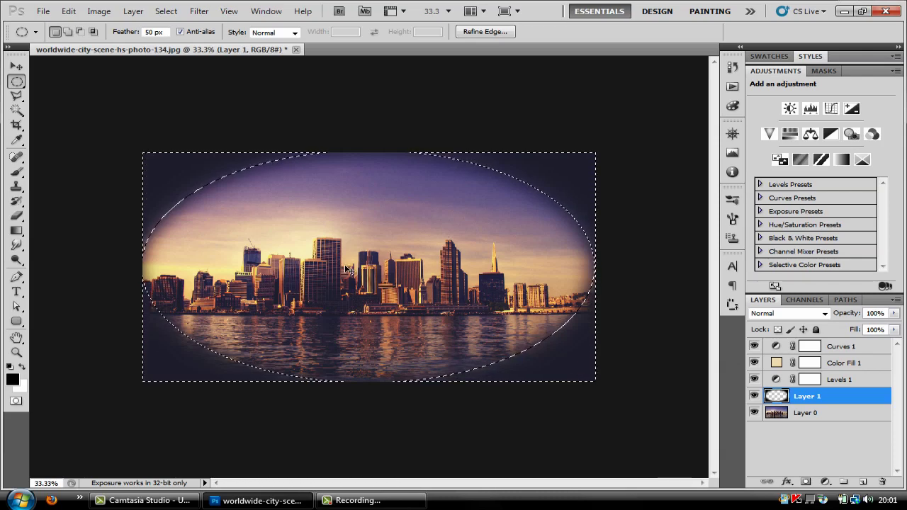
key("ctrl+d")
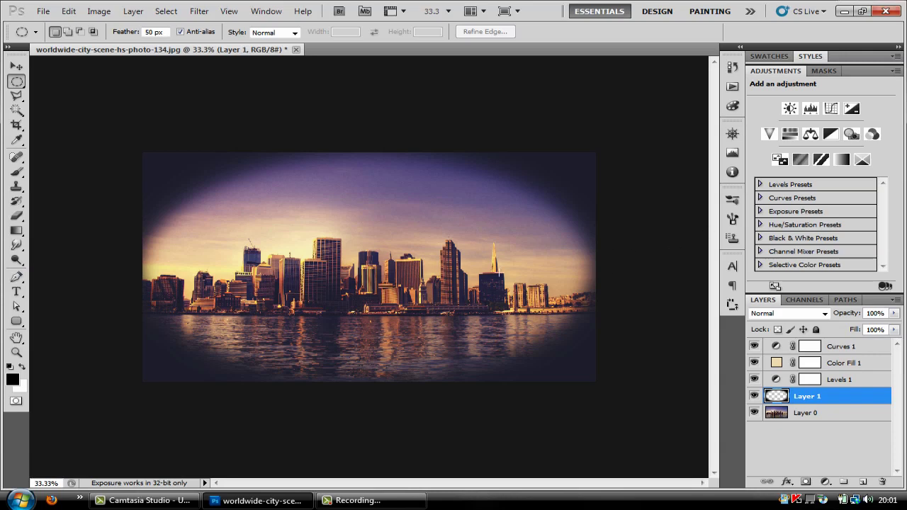
Apply a Gaussian Blur of about 65.5 pixels to the vignette on Layer 1.
left_click(197, 12)
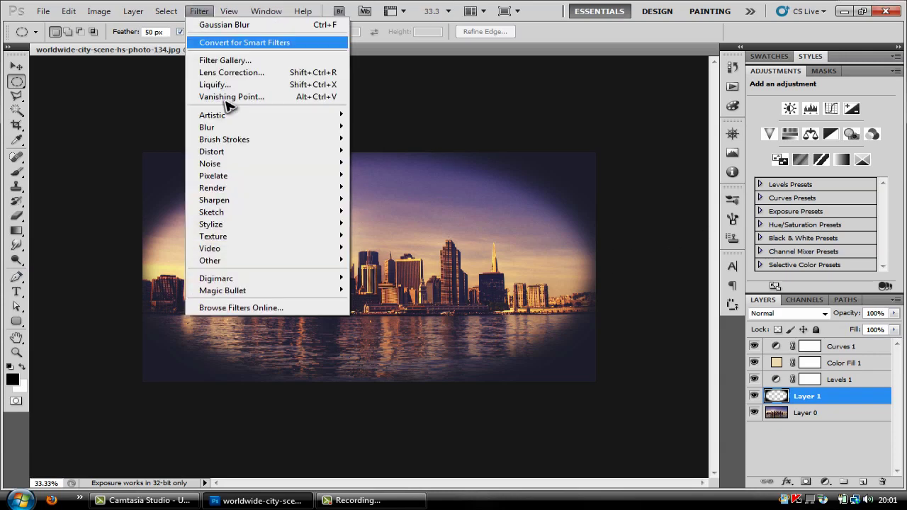
mouse_move(279, 127)
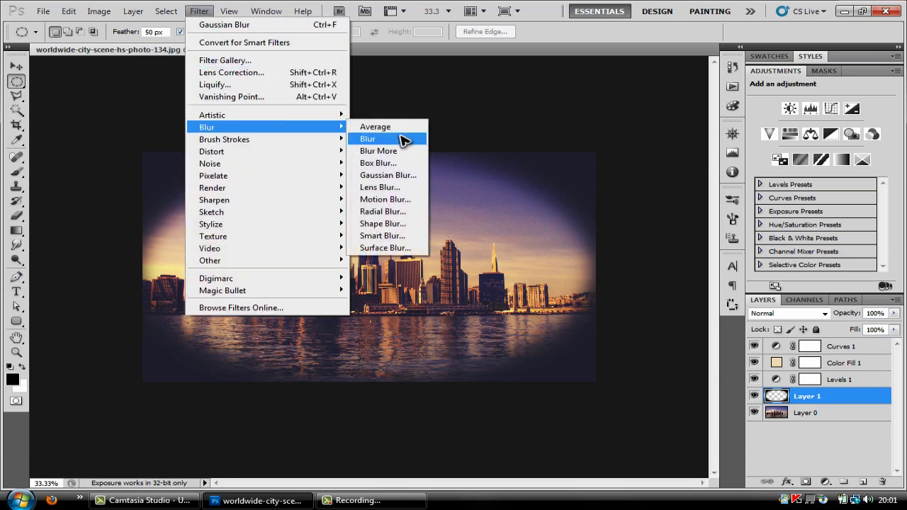
left_click(398, 174)
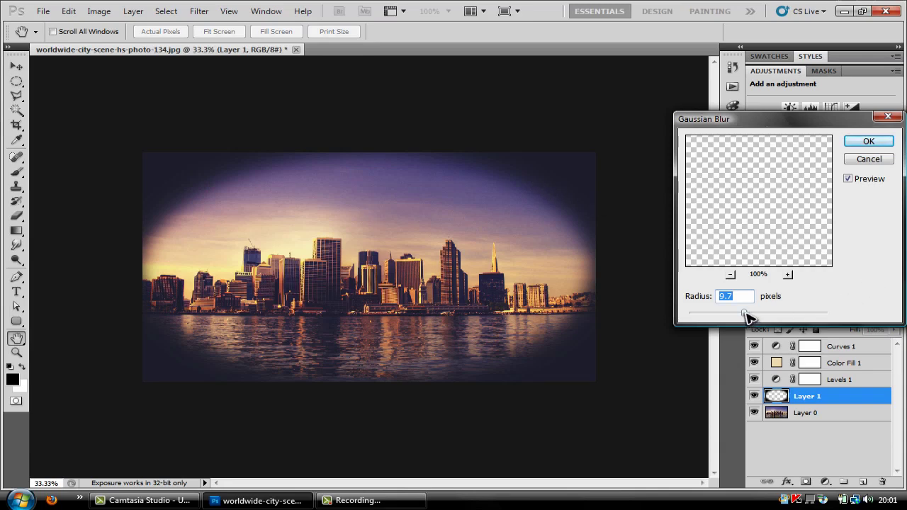
left_click_drag(744, 312, 787, 314)
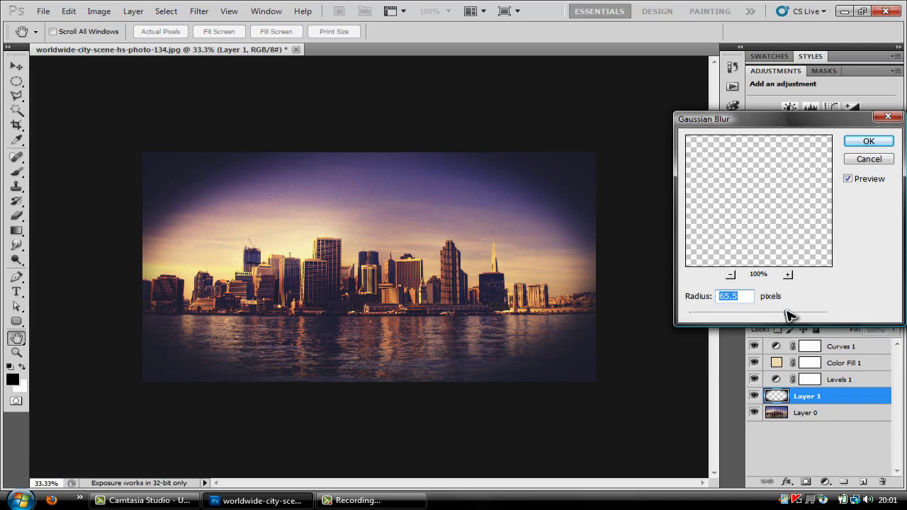
left_click(867, 142)
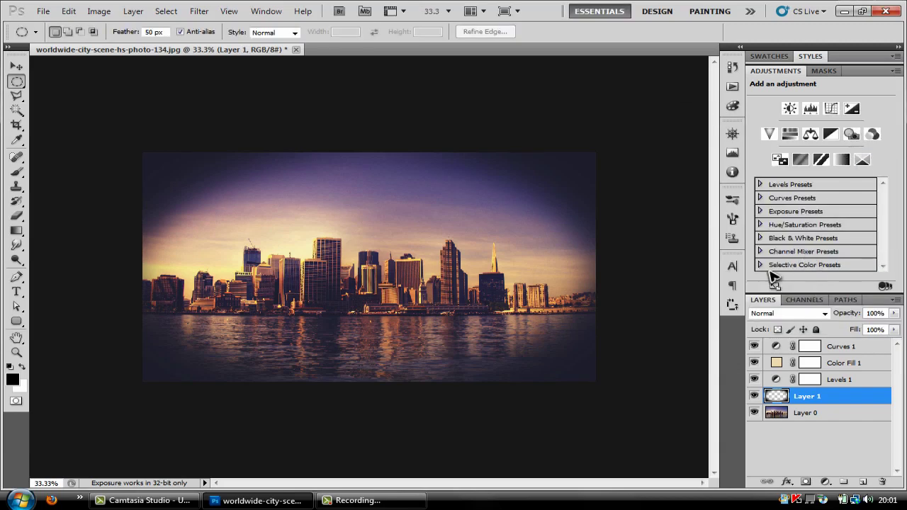
Scale Layer 1's vignette to about 123% from the centre and fit the photo to the window.
key("ctrl+t")
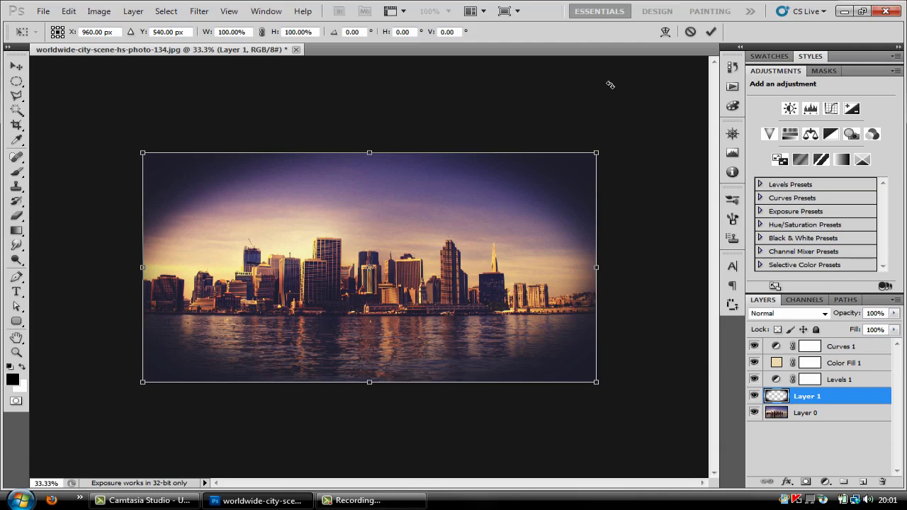
left_click_drag(598, 151, 645, 116)
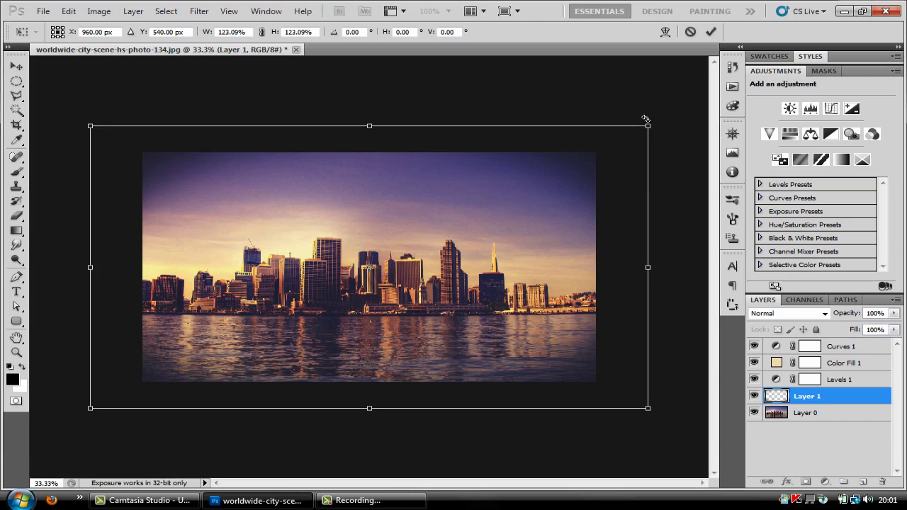
key("Return")
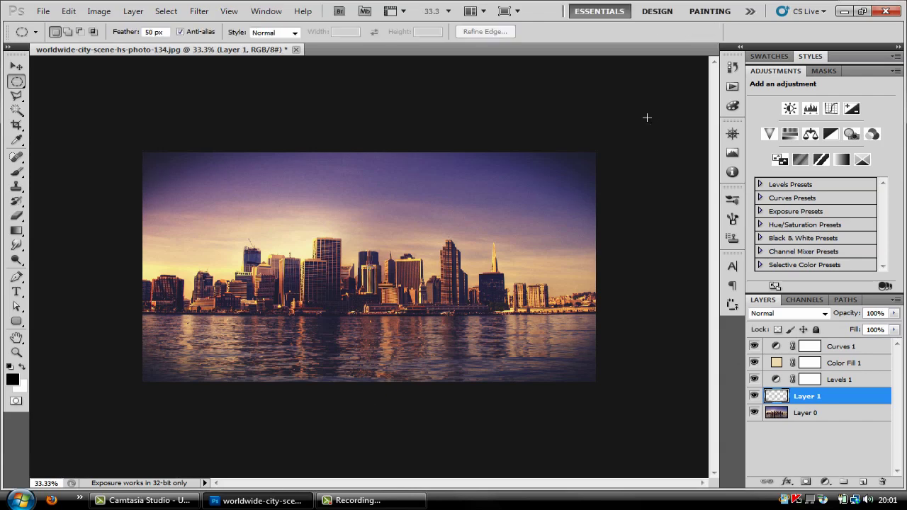
key("ctrl+0")
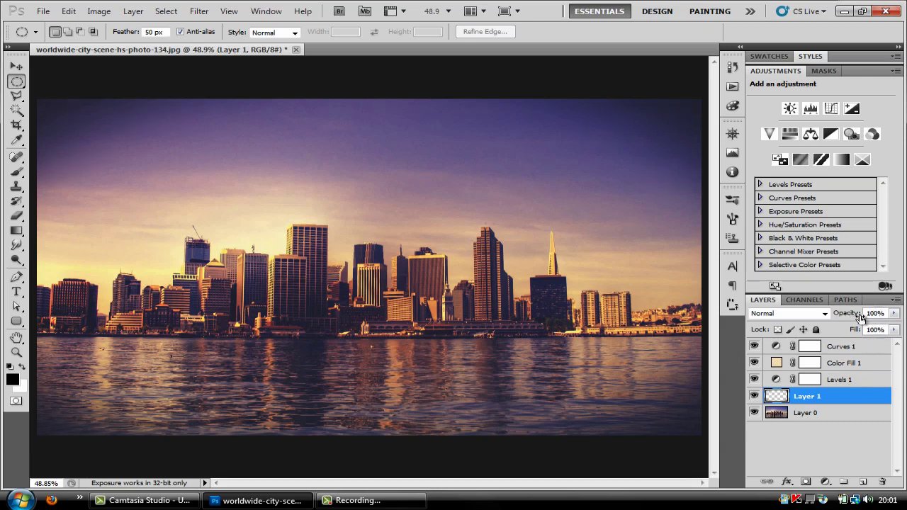
left_click(855, 435)
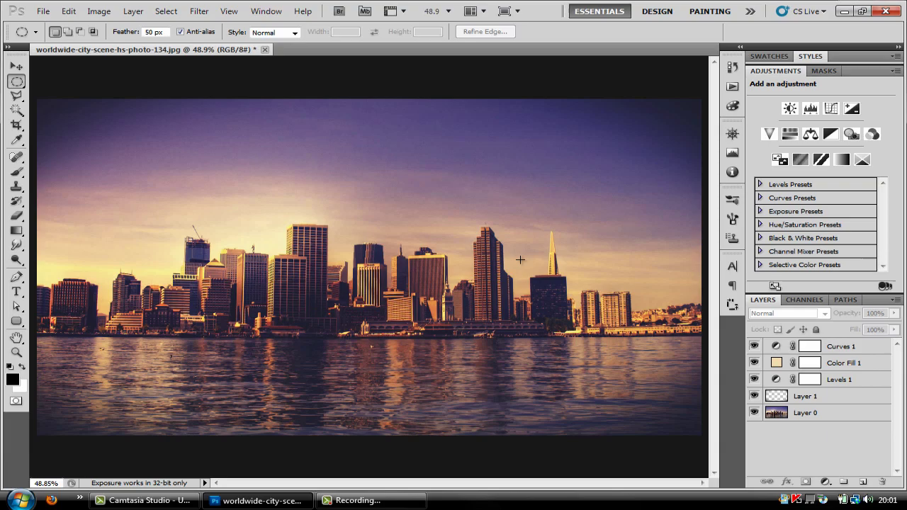
left_click(358, 500)
left_click(867, 447)
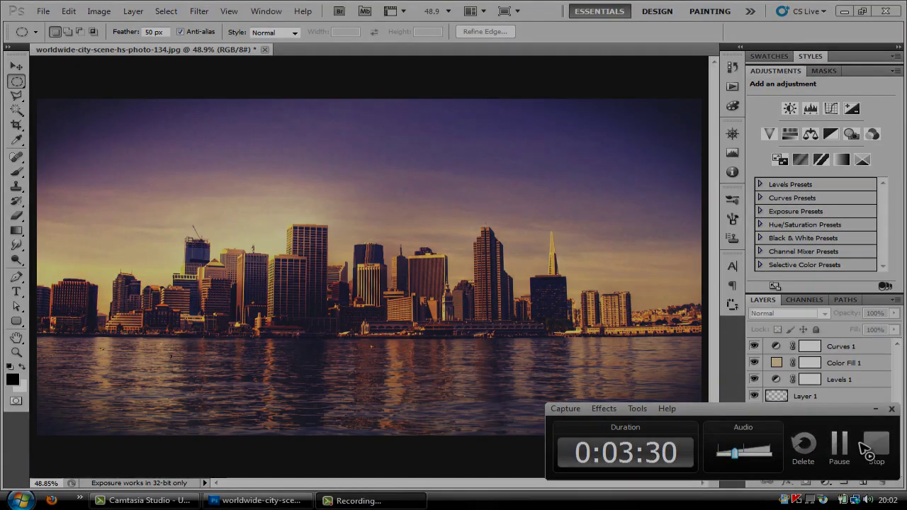